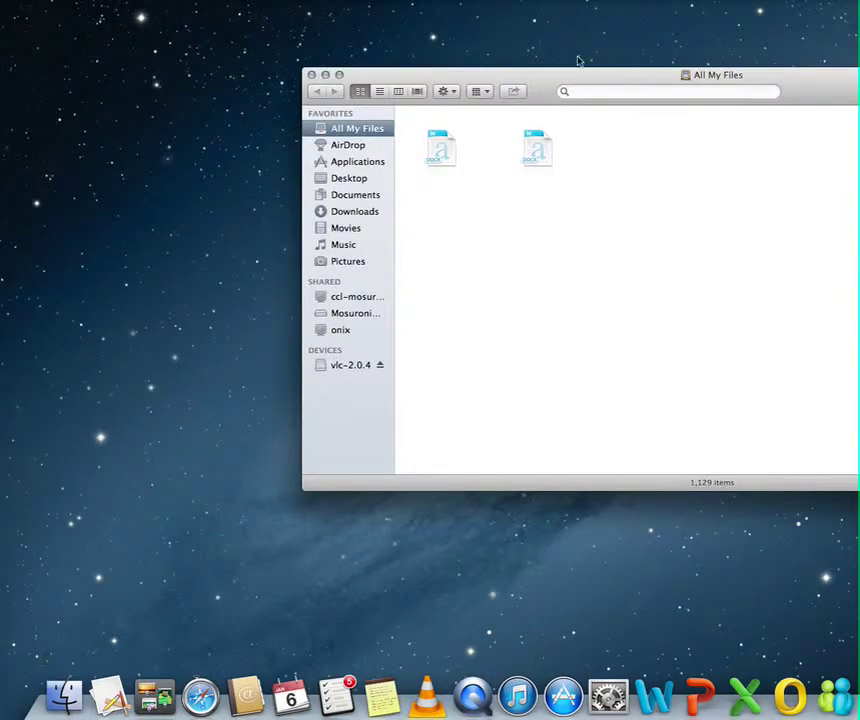
Move the Finder window left and switch from Desktop to the Applications folder.
left_click_drag(556, 84, 331, 88)
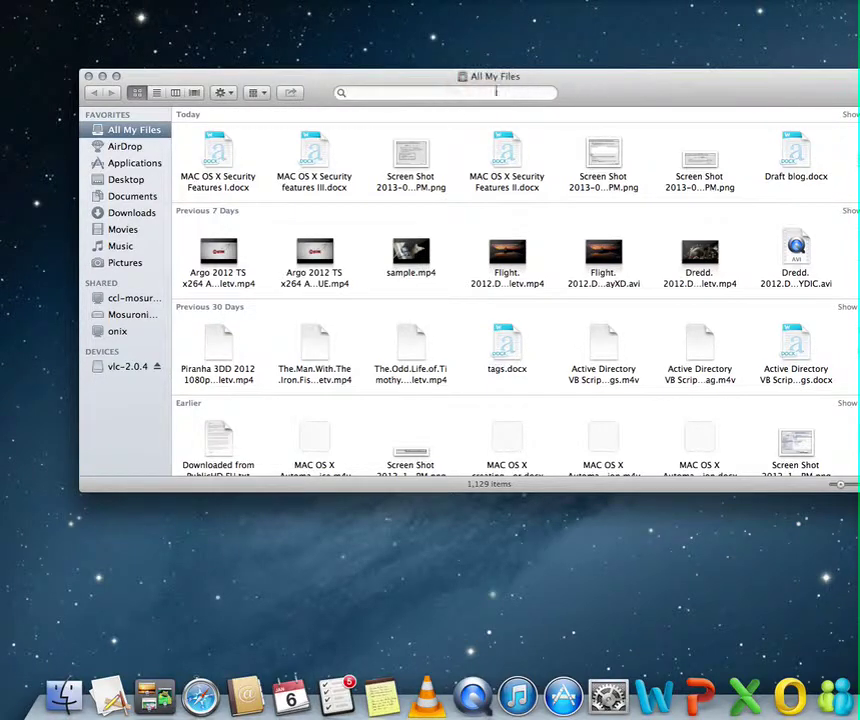
left_click(130, 179)
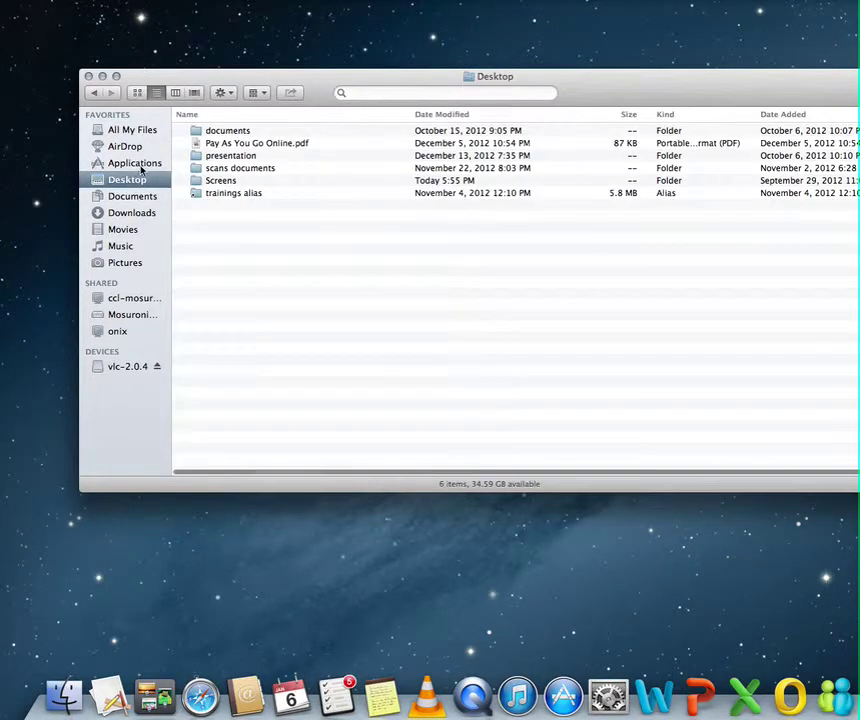
left_click(138, 164)
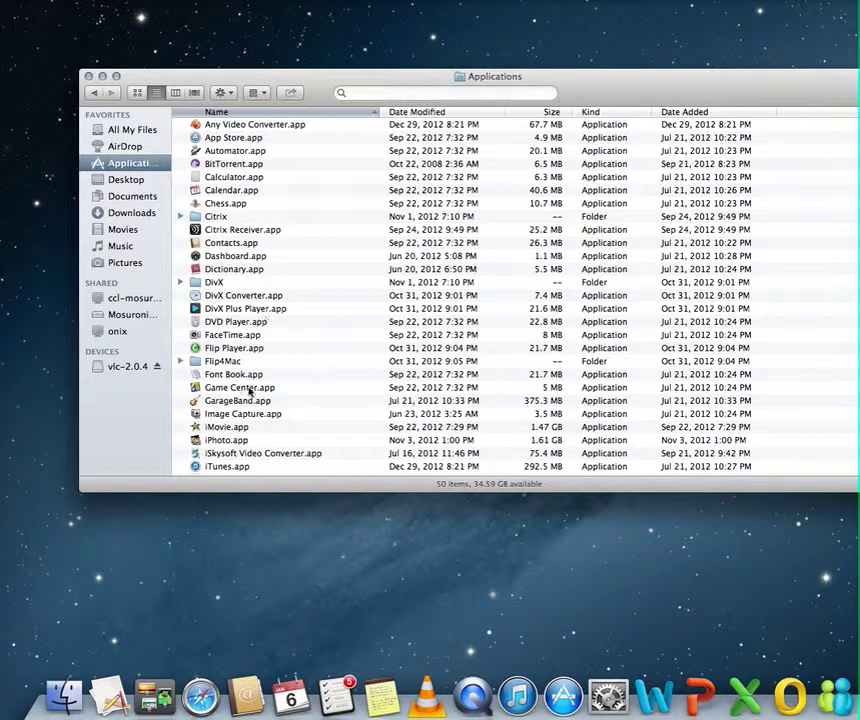
Open iTunes.app's package contents, then open CodeResources in iPodUpdater.framework/Versions/A/_CodeSignature.
right_click(229, 467)
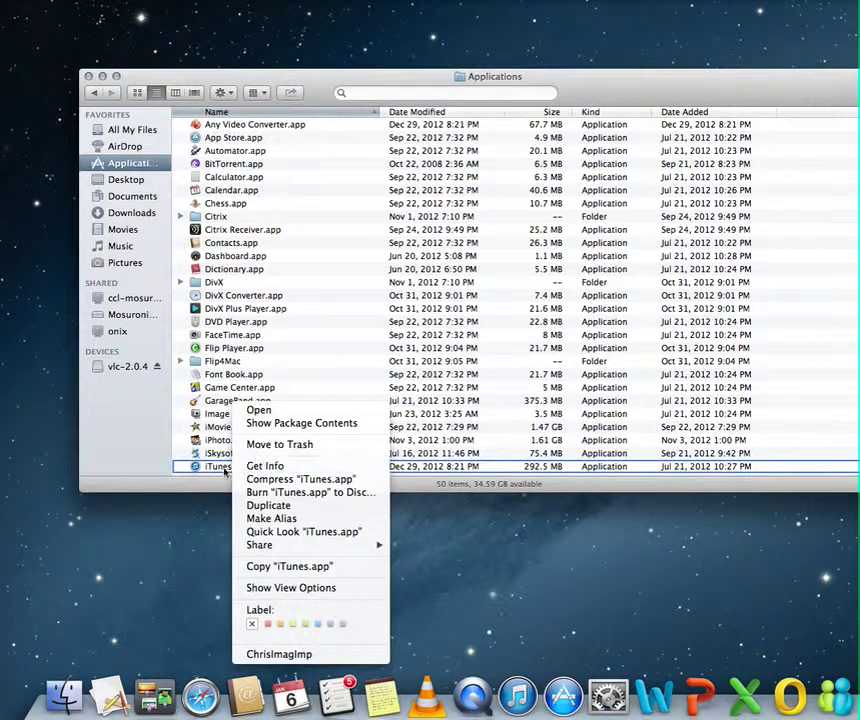
left_click(290, 424)
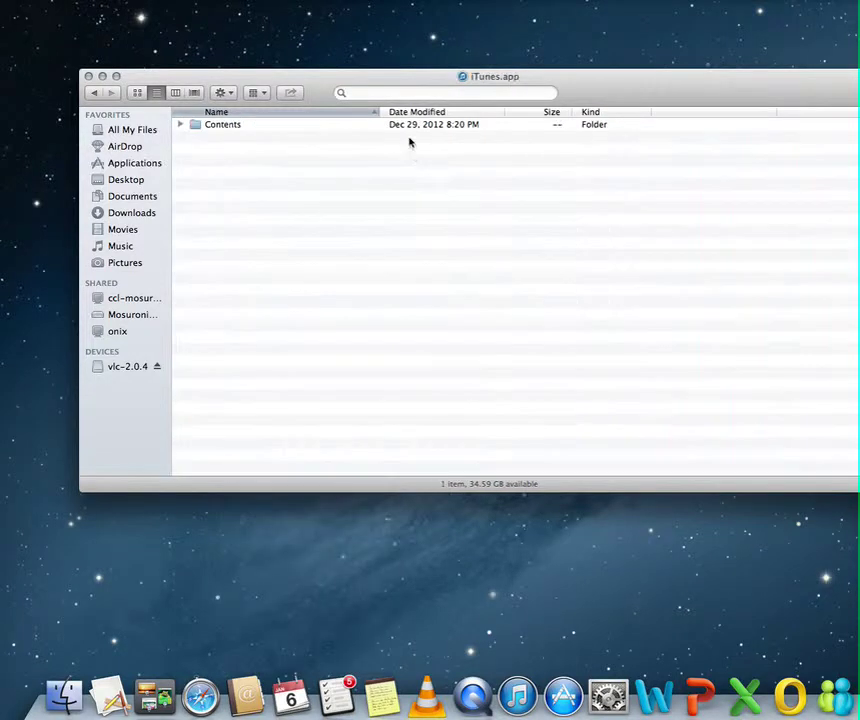
double_click(242, 128)
double_click(252, 140)
double_click(246, 126)
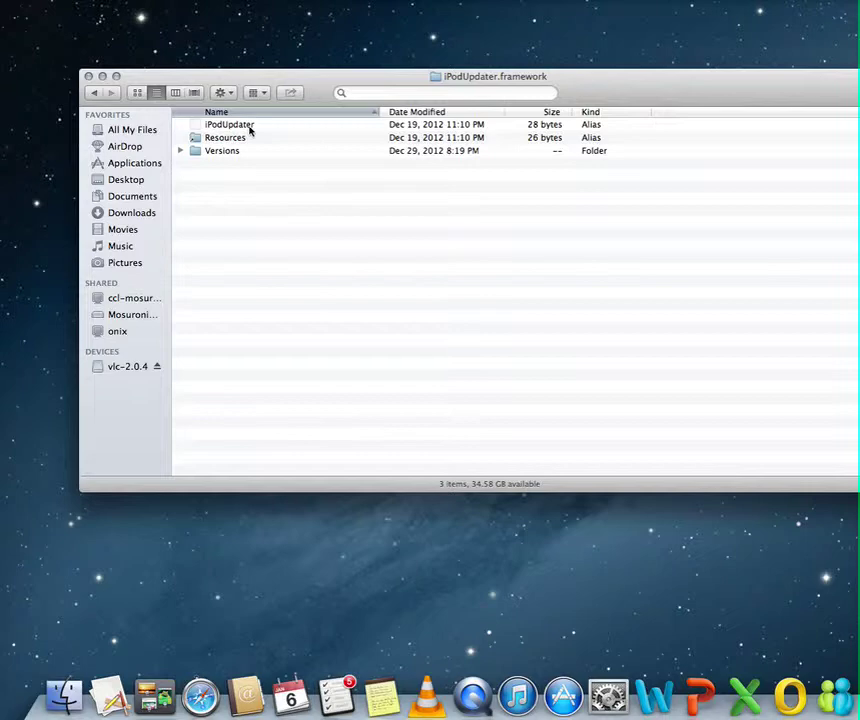
double_click(237, 151)
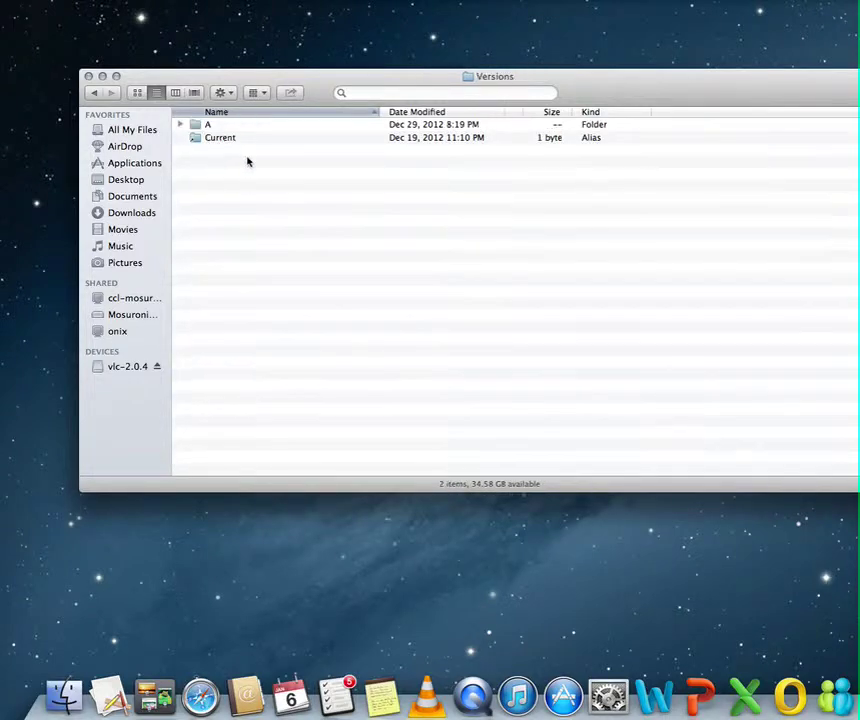
double_click(233, 127)
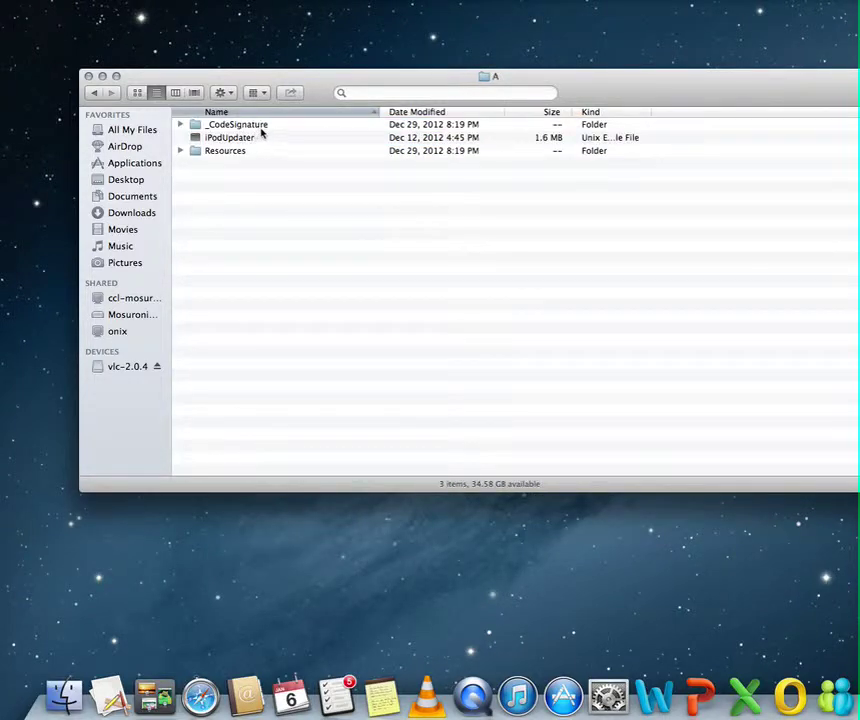
double_click(261, 131)
double_click(269, 130)
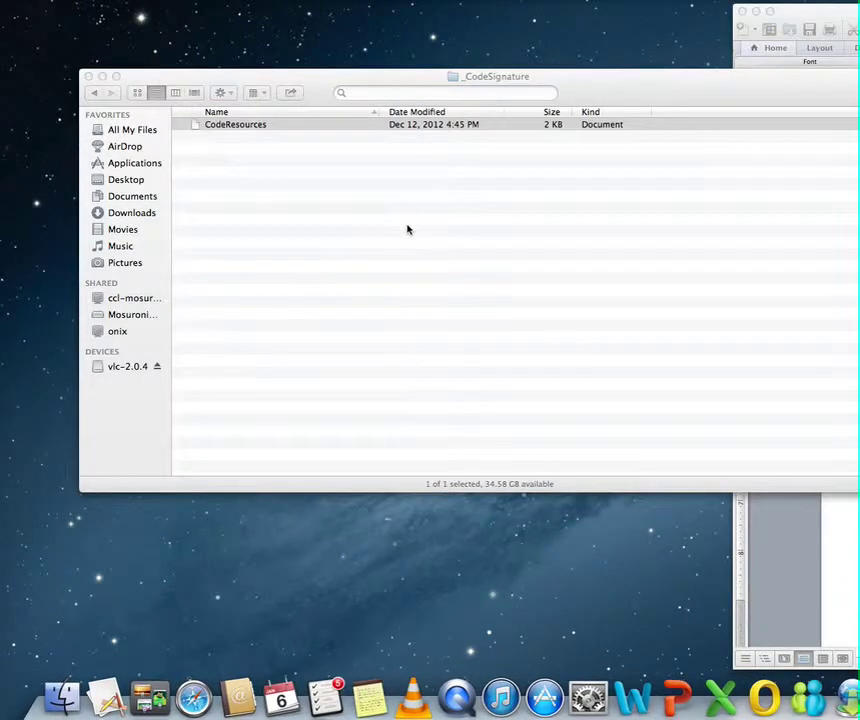
Attempt a Backspace edit in CodeResources, choose Don't Unlock, and close the file.
left_click(346, 176)
left_click(335, 166)
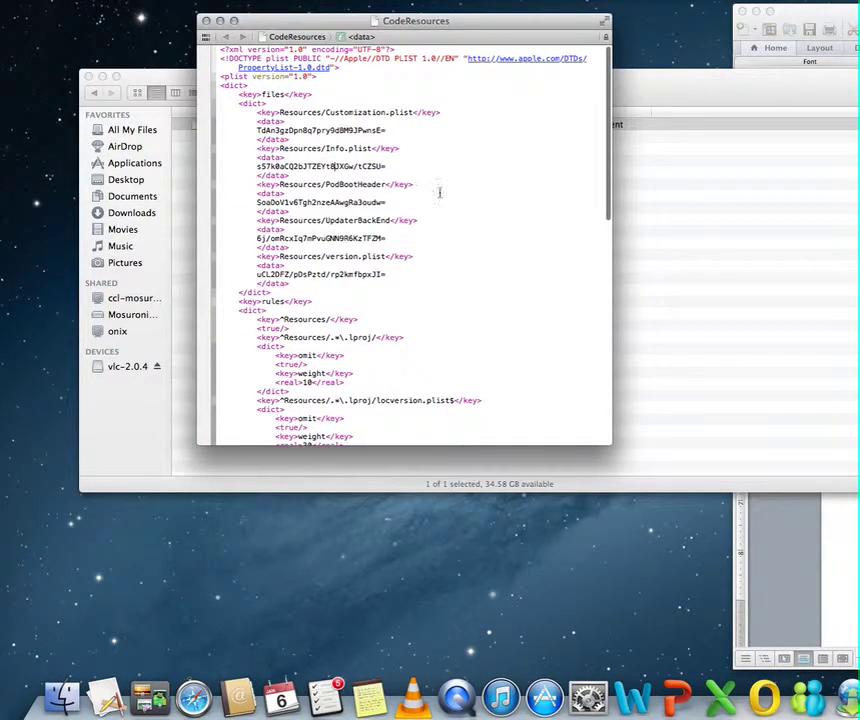
key("BackSpace")
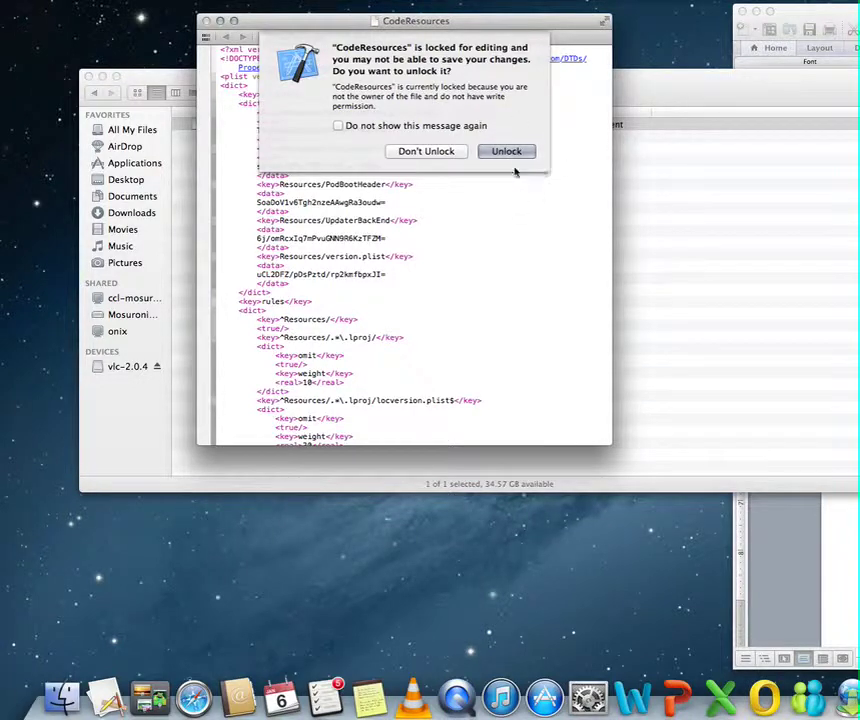
left_click(418, 151)
left_click(205, 20)
left_click(116, 97)
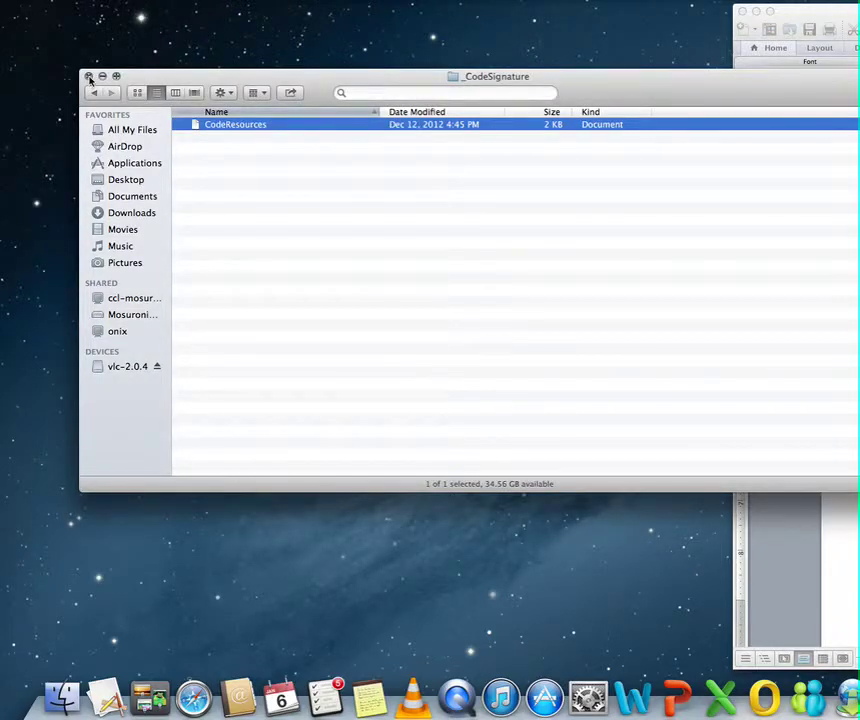
Close the _CodeSignature window, push the Word window aside, and centre the Trash window.
left_click(88, 77)
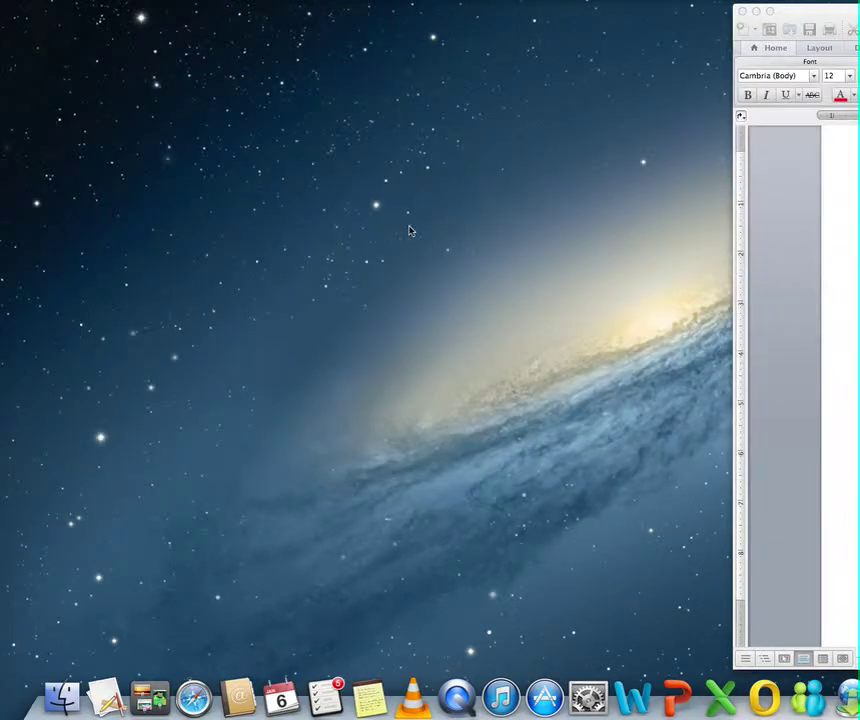
left_click_drag(809, 13, 859, 13)
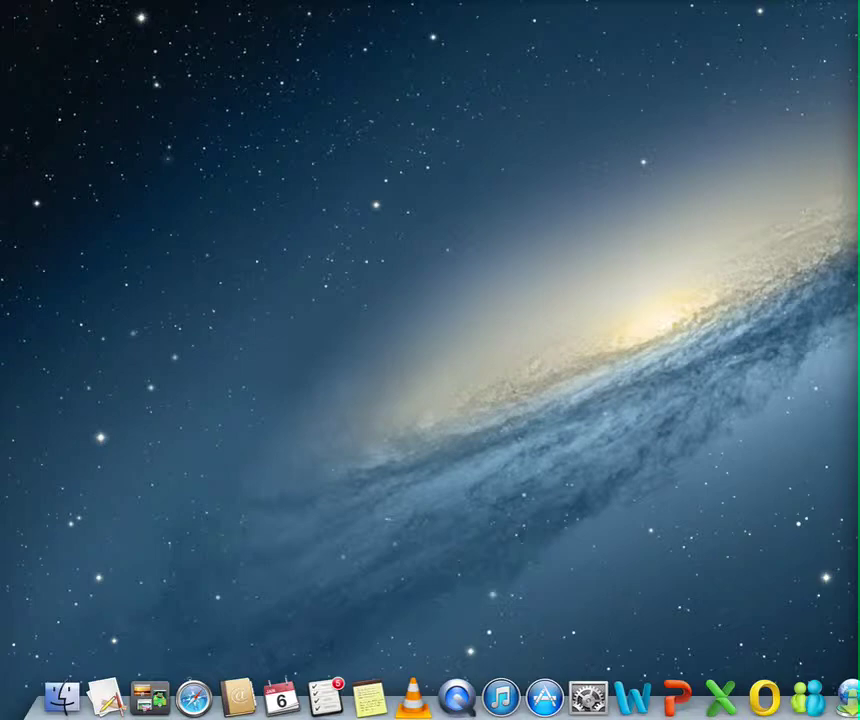
left_click_drag(762, 129, 331, 99)
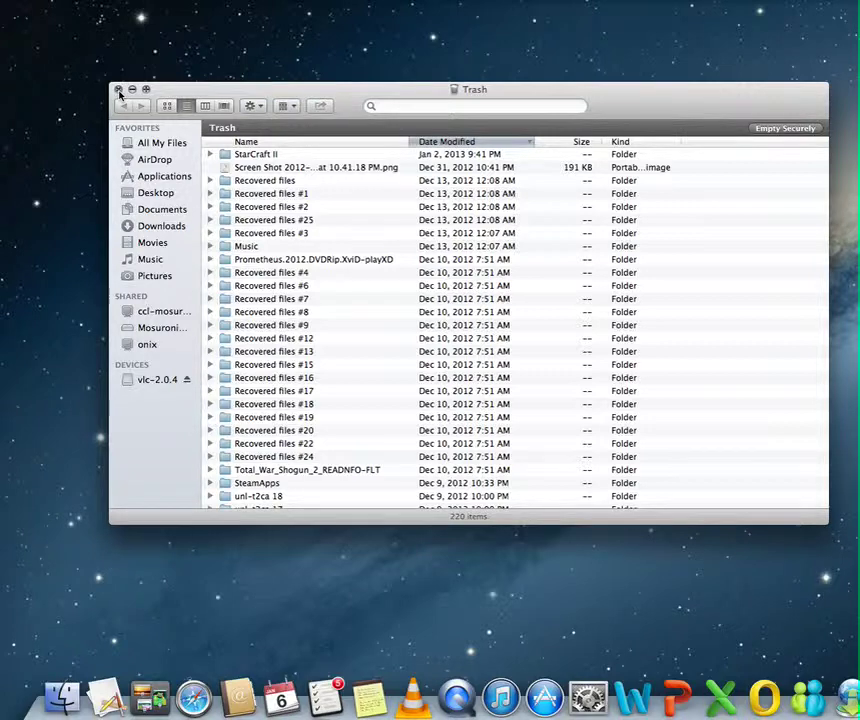
Close the Trash window, reopen it from the Dock, close it again, then show Launchpad.
left_click(118, 90)
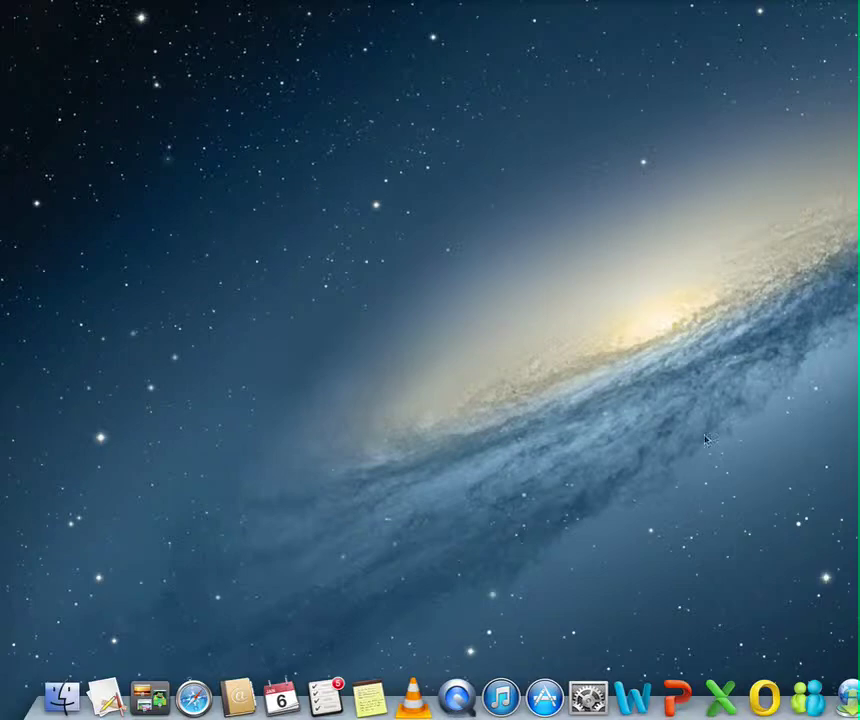
left_click(857, 700)
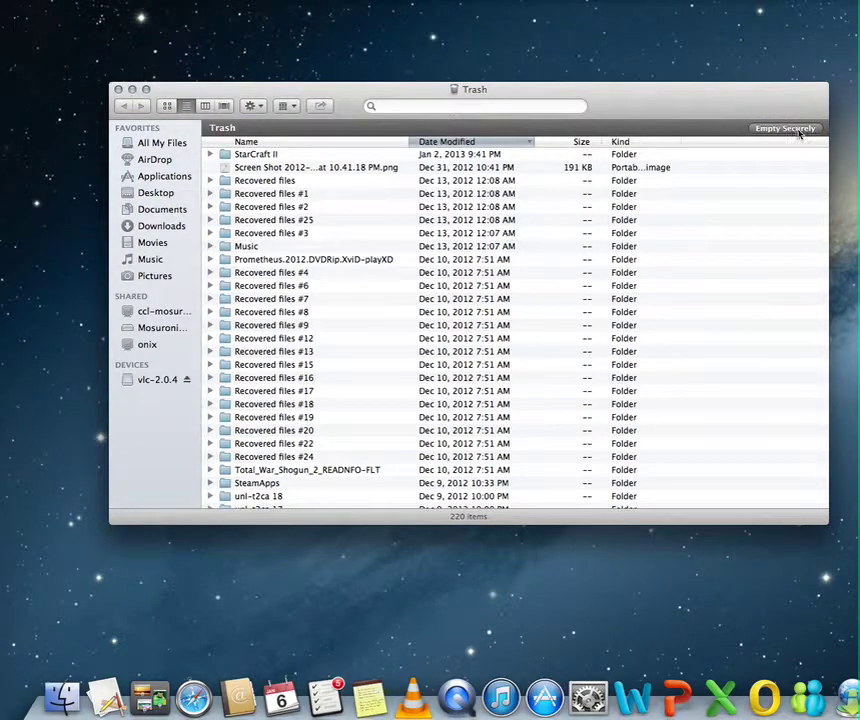
left_click_drag(616, 113, 632, 133)
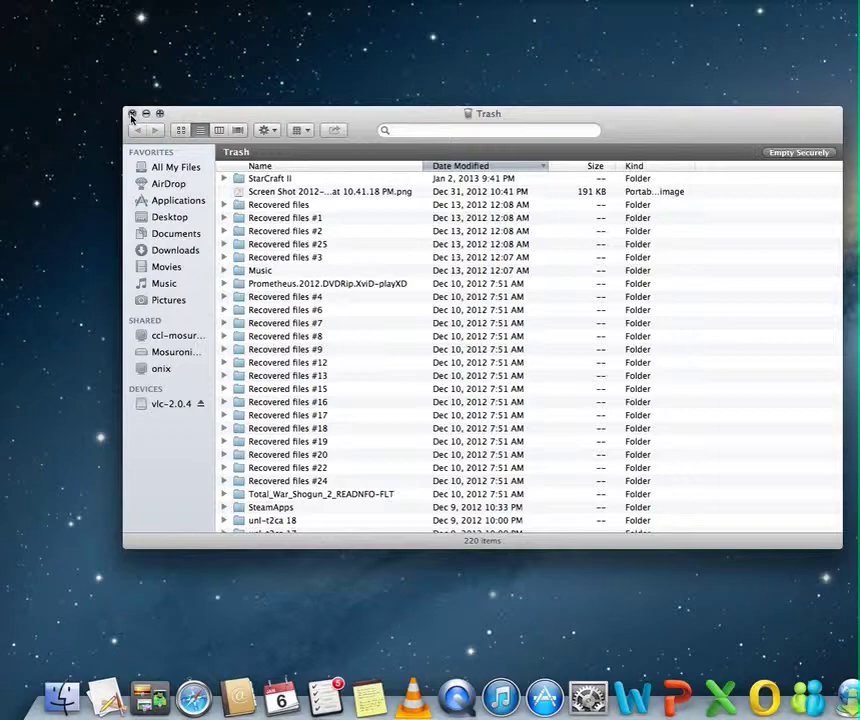
left_click(131, 115)
key("F4")
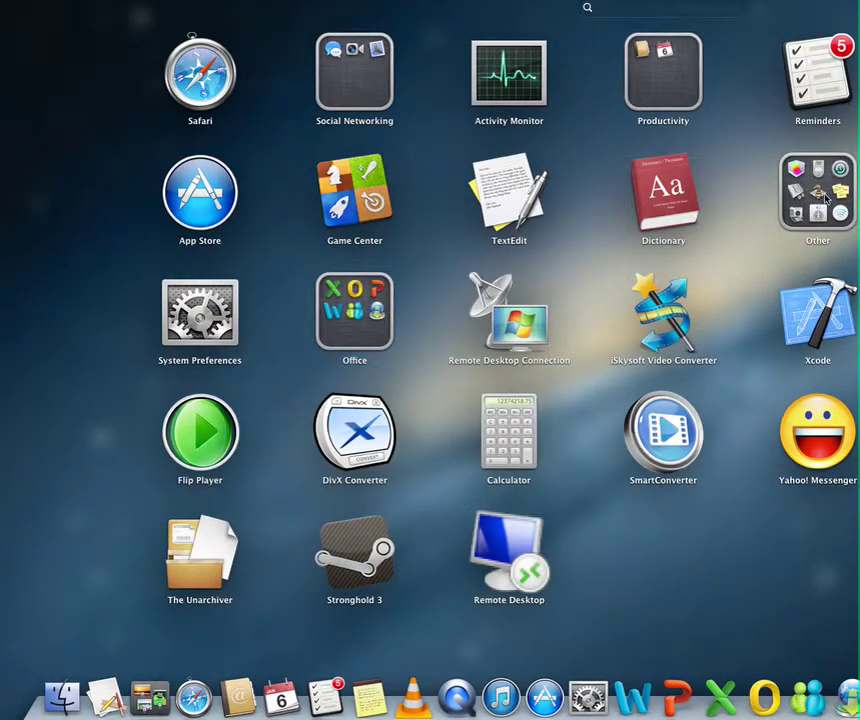
Launch Disk Utility from Other, close the Word window, and show Macintosh HD's Erase options.
left_click(826, 200)
left_click(674, 459)
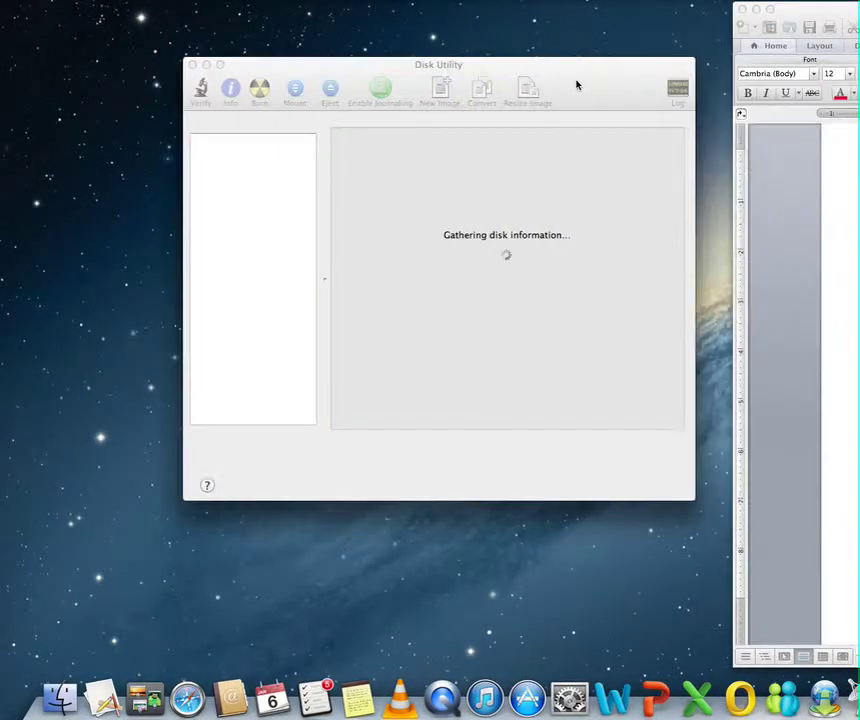
left_click_drag(577, 85, 476, 84)
left_click(741, 9)
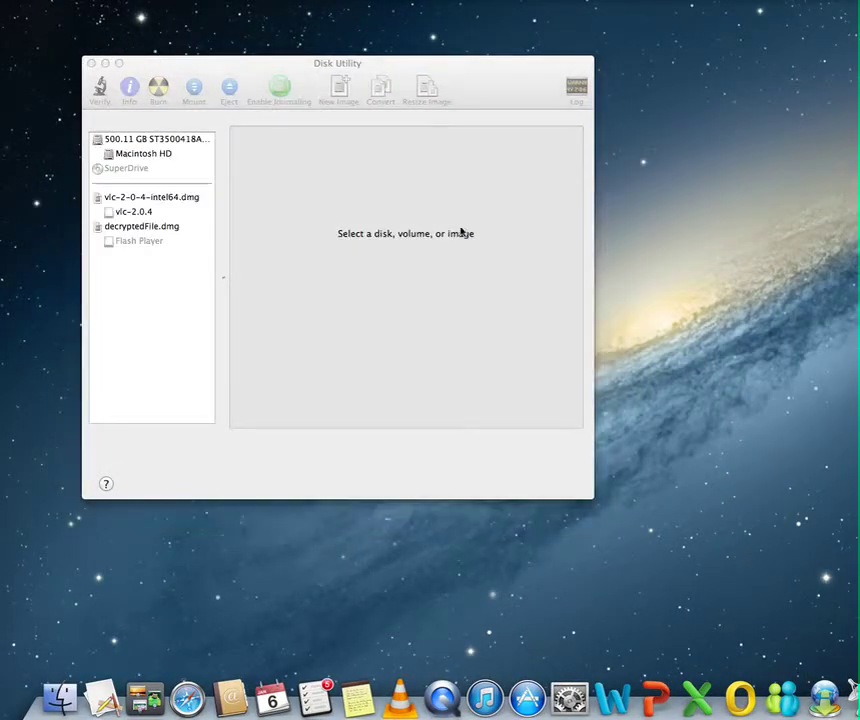
left_click(142, 155)
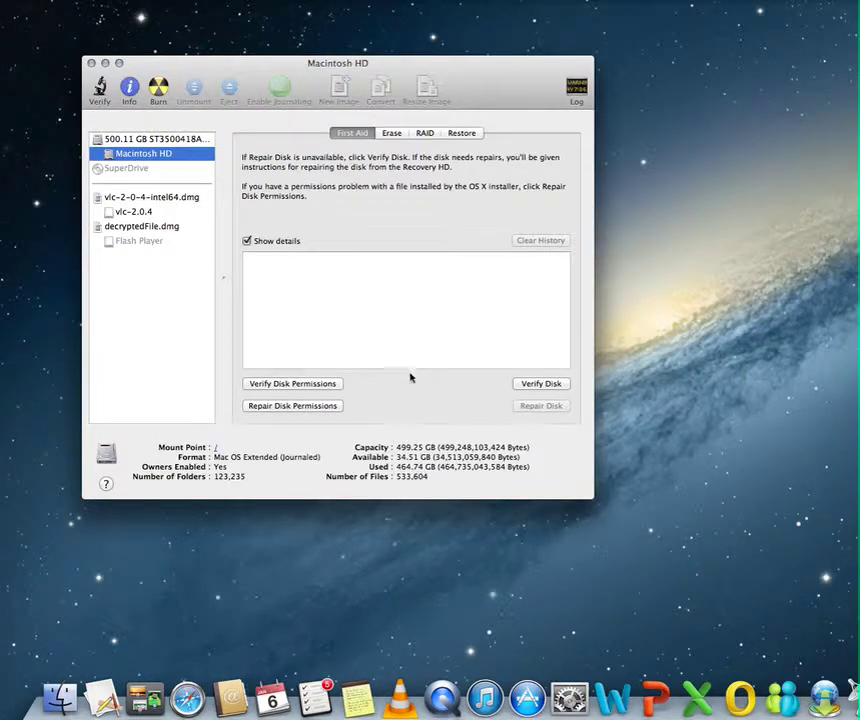
left_click(391, 133)
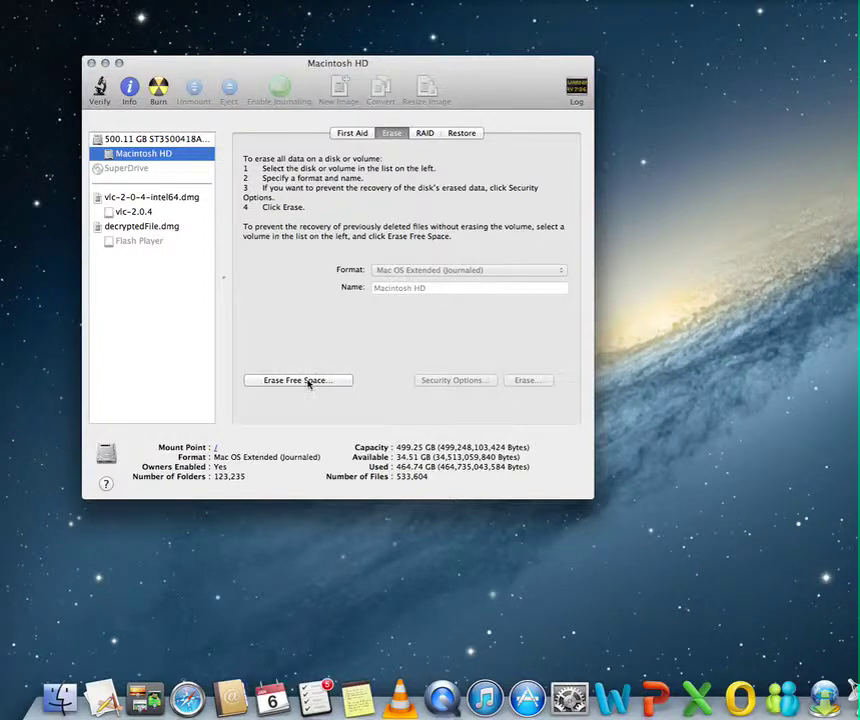
left_click(305, 380)
left_click_drag(228, 229, 458, 226)
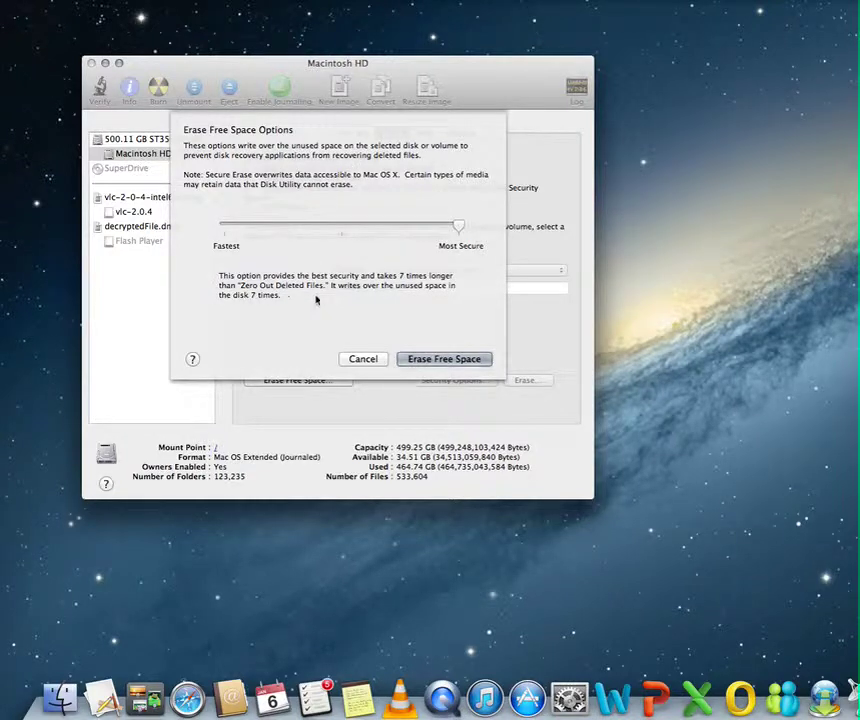
mouse_move(450, 221)
left_mouse_down()
mouse_move(203, 227)
mouse_move(460, 225)
left_mouse_up()
left_click(365, 359)
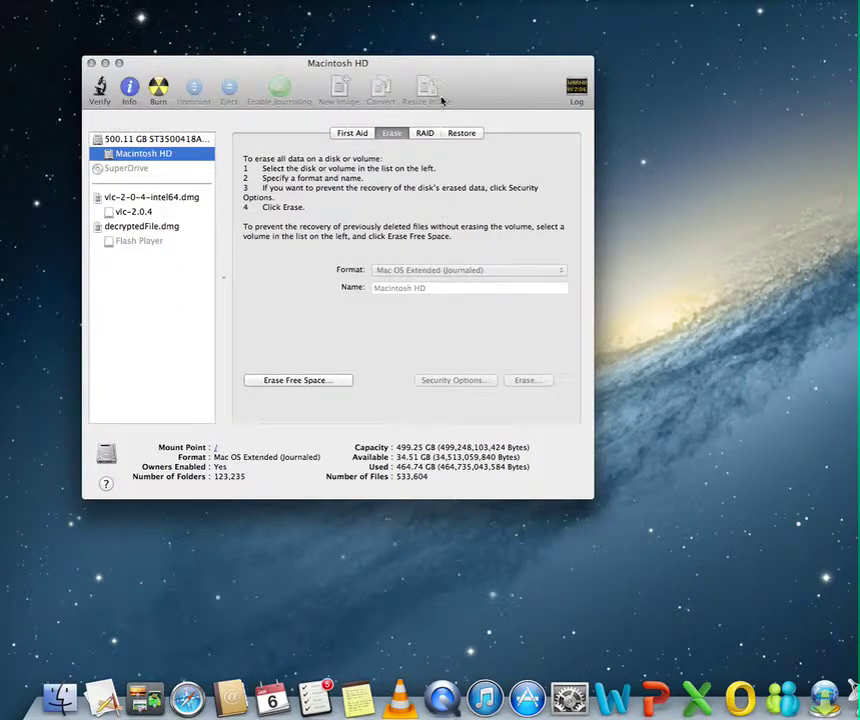
Reposition the Disk Utility window and quit the app, leaving only the Word window.
left_click_drag(400, 64, 426, 82)
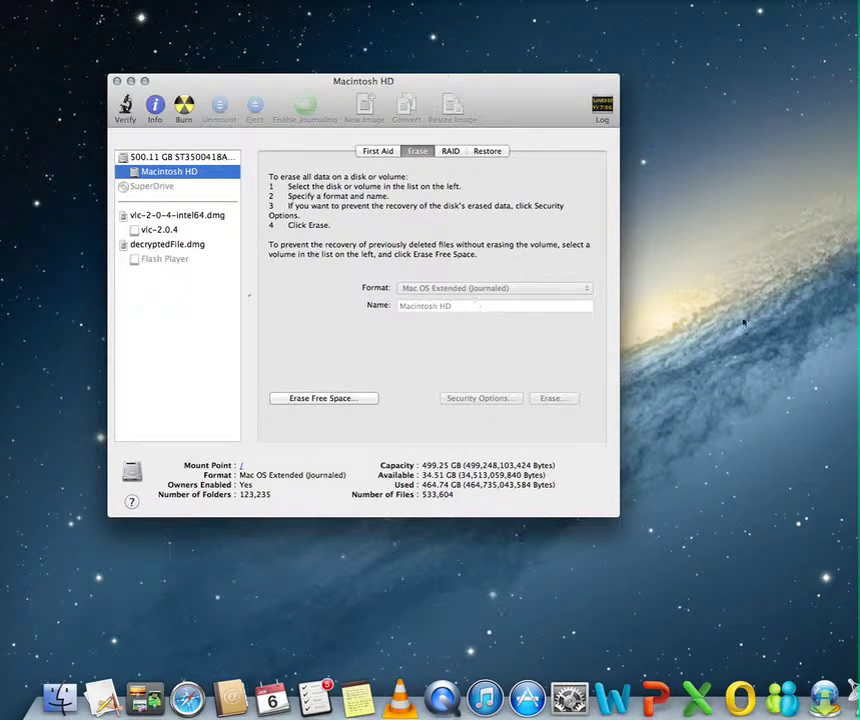
left_click(852, 688)
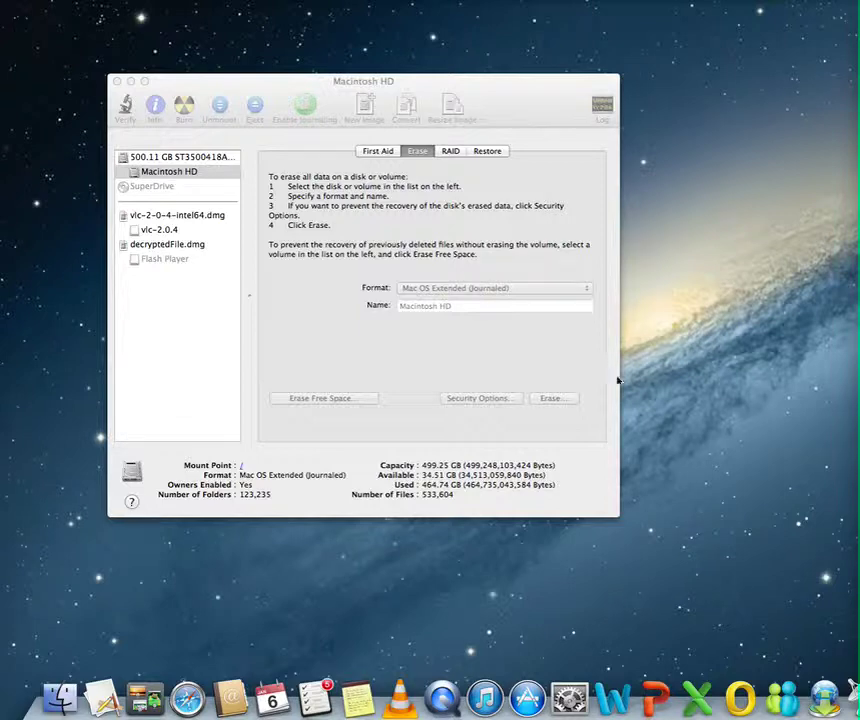
left_click_drag(538, 109, 547, 84)
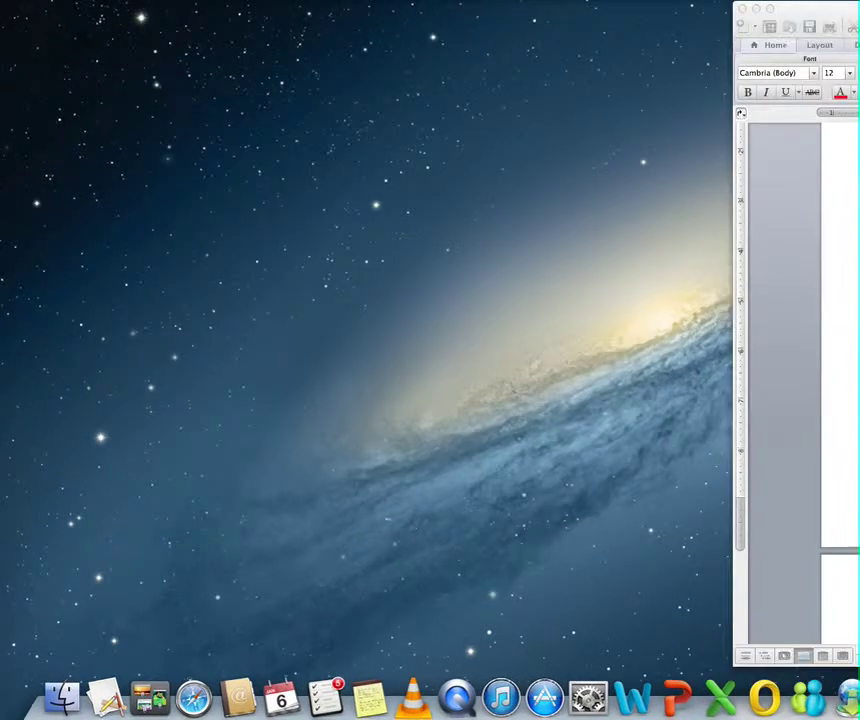
Move the Word window off screen, request Safari Private Browsing, then dismiss the confirmation with Escape.
left_click_drag(838, 18, 859, 18)
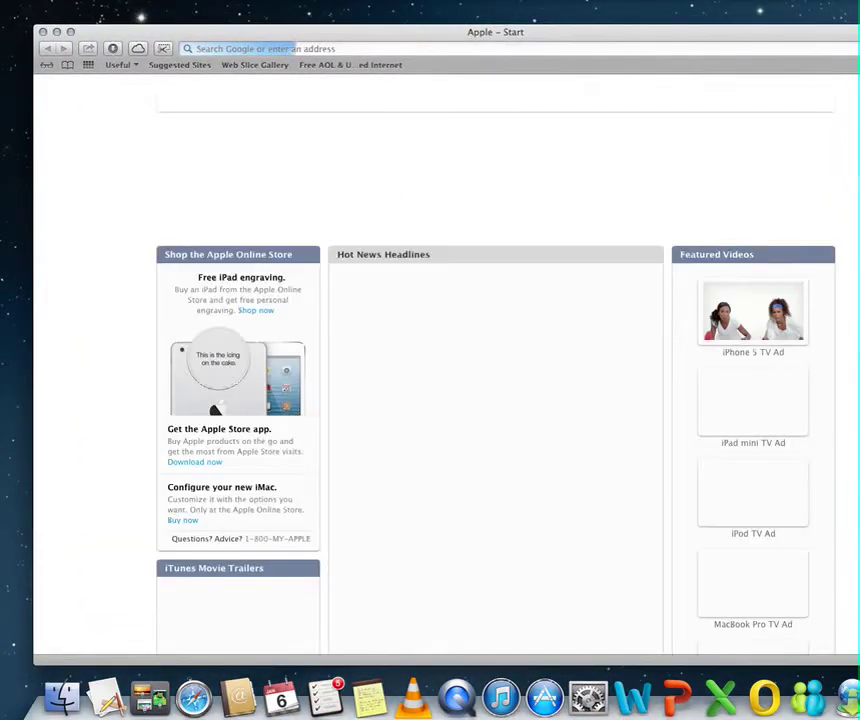
left_click(55, 2)
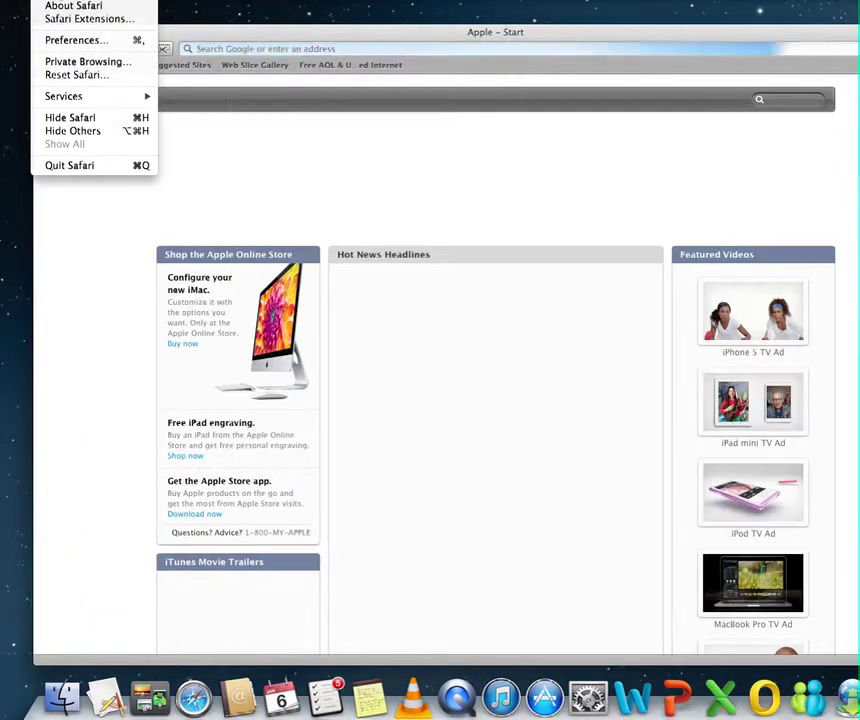
left_click(101, 63)
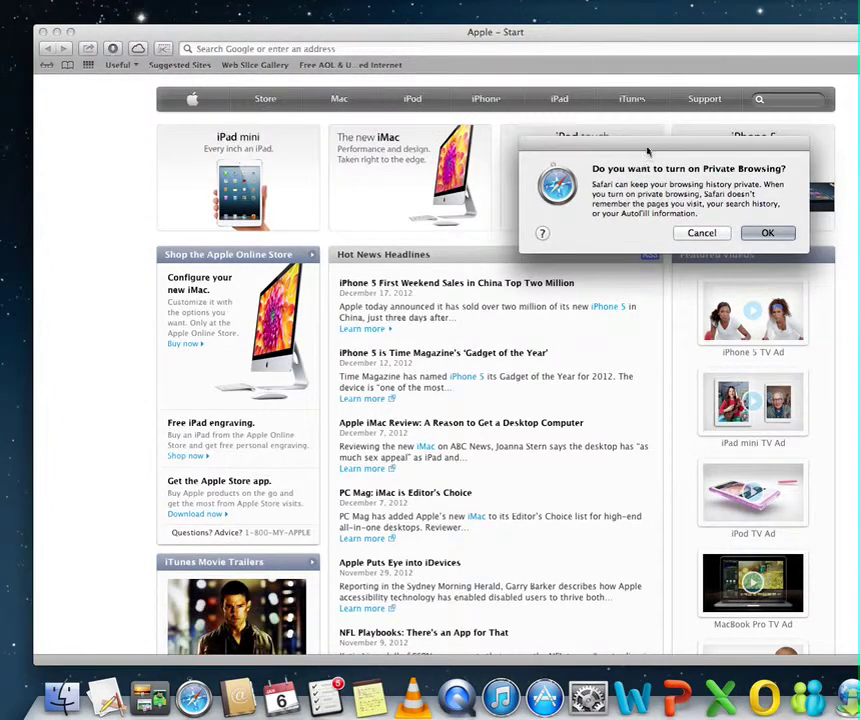
left_click_drag(657, 154, 573, 209)
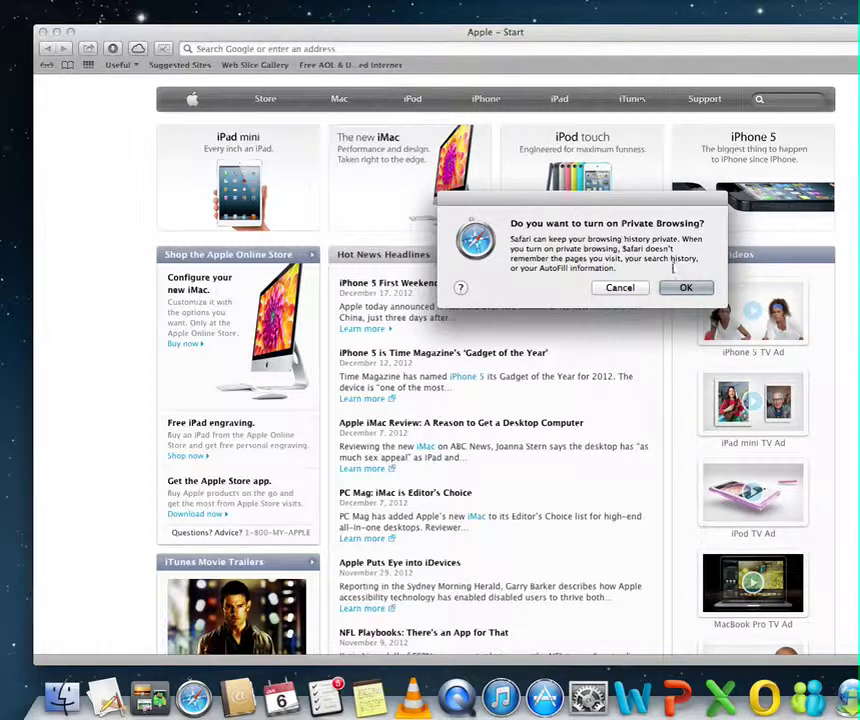
key("Escape")
Drag the Safari window right and close it, leaving an empty desktop.
left_click_drag(395, 32, 461, 38)
left_click(121, 39)
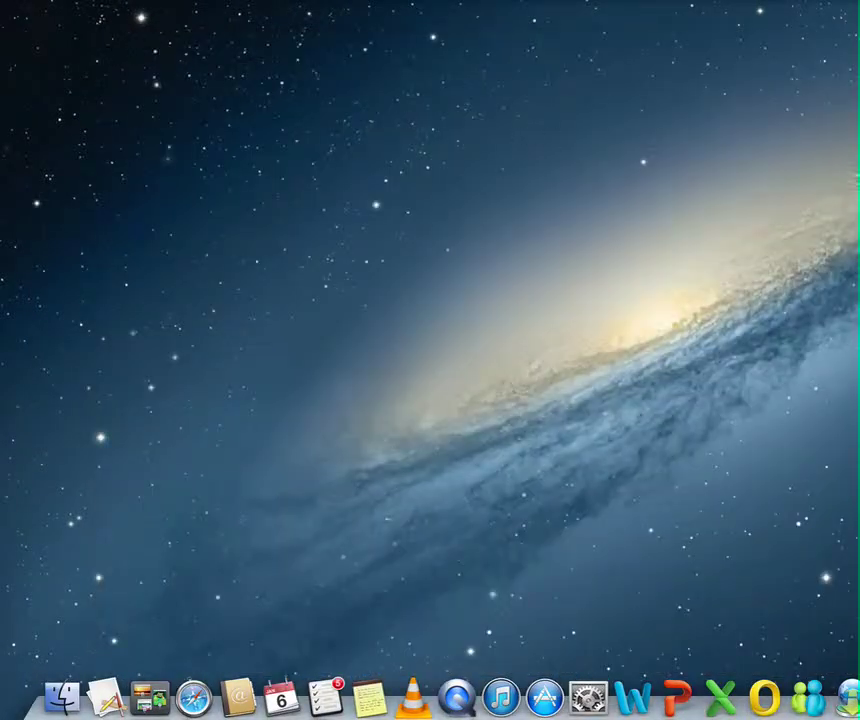